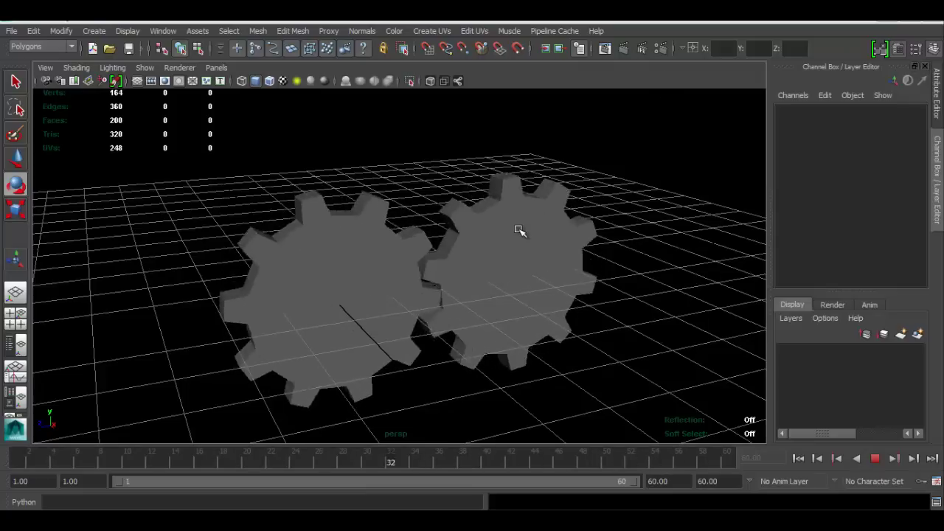
Step: Stop the animation playback and delete both existing gears from the scene
left_click_drag(570, 241, 510, 253, "alt")
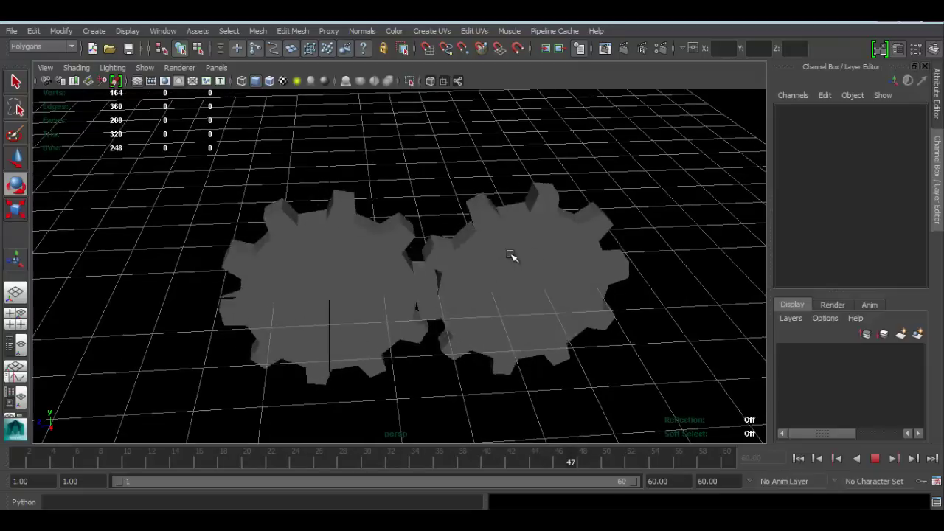
left_click(875, 458)
left_click_drag(435, 268, 395, 244)
key("Delete")
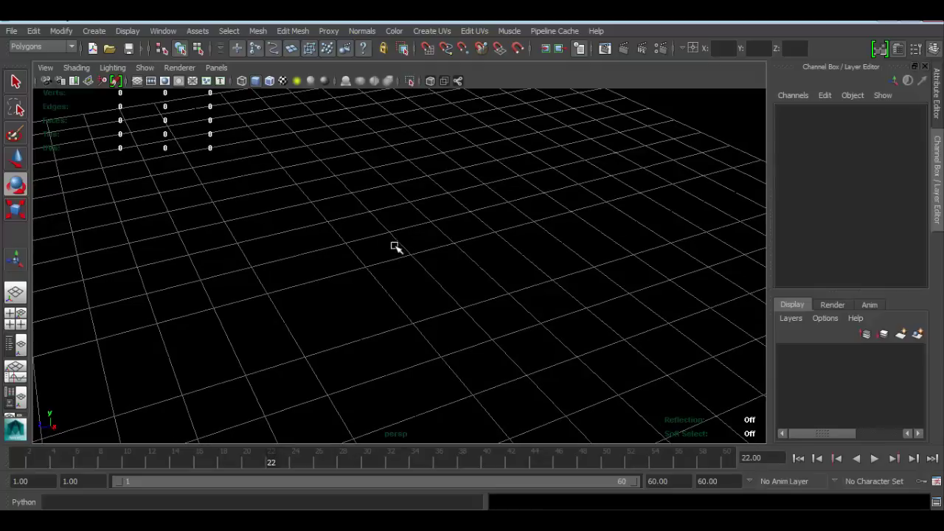
Step: Create a polygon cylinder and set its Rotate Z to 90
mouse_move(466, 226)
left_mouse_down("alt")
mouse_move(462, 204)
mouse_move(472, 211)
left_mouse_up("alt")
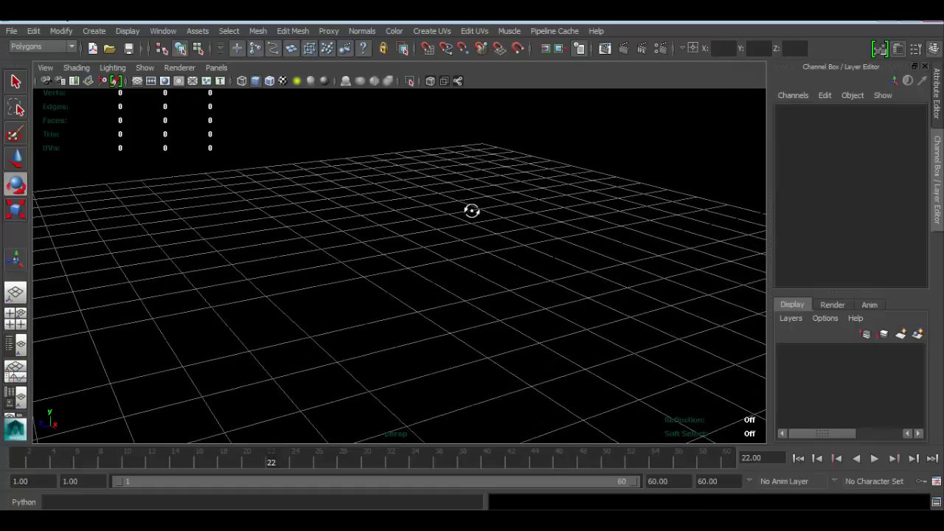
right_click(422, 195, "shift")
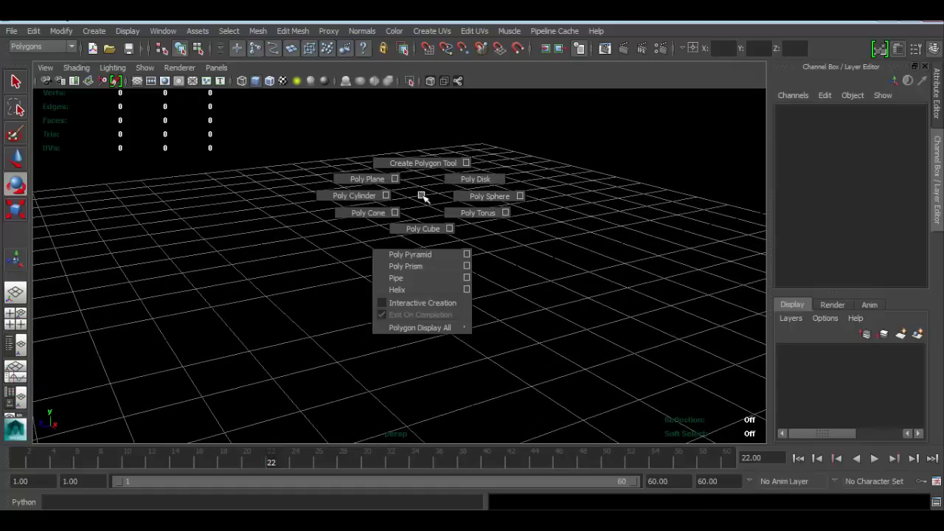
left_click(364, 195)
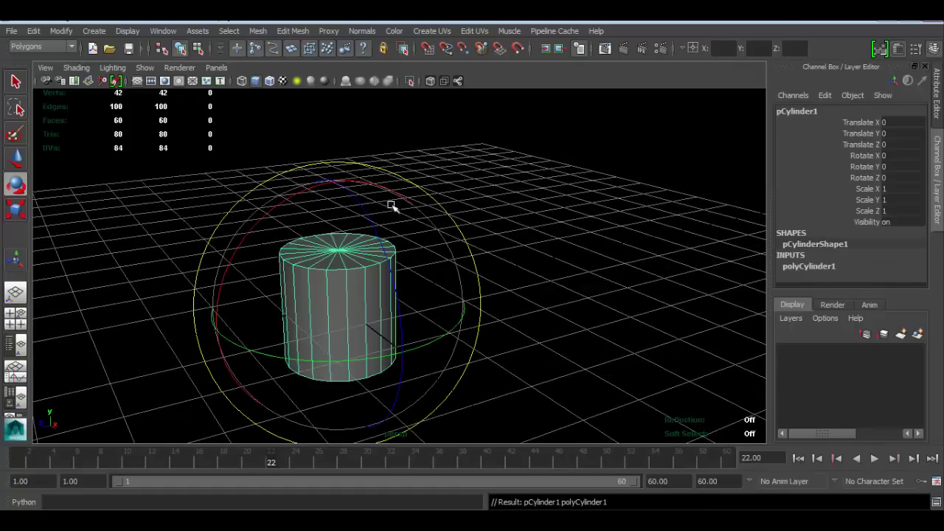
left_click_drag(401, 214, 500, 224, "alt")
left_click(907, 177)
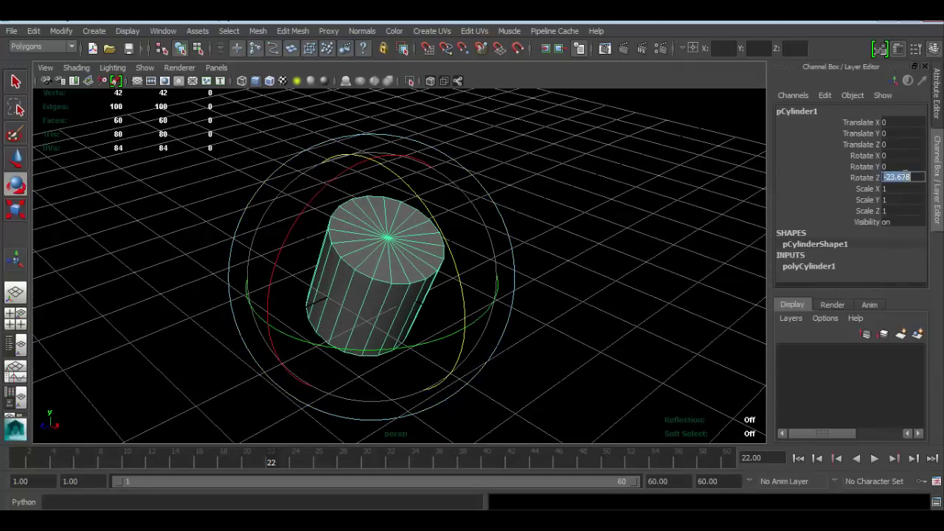
type("90")
key("Return")
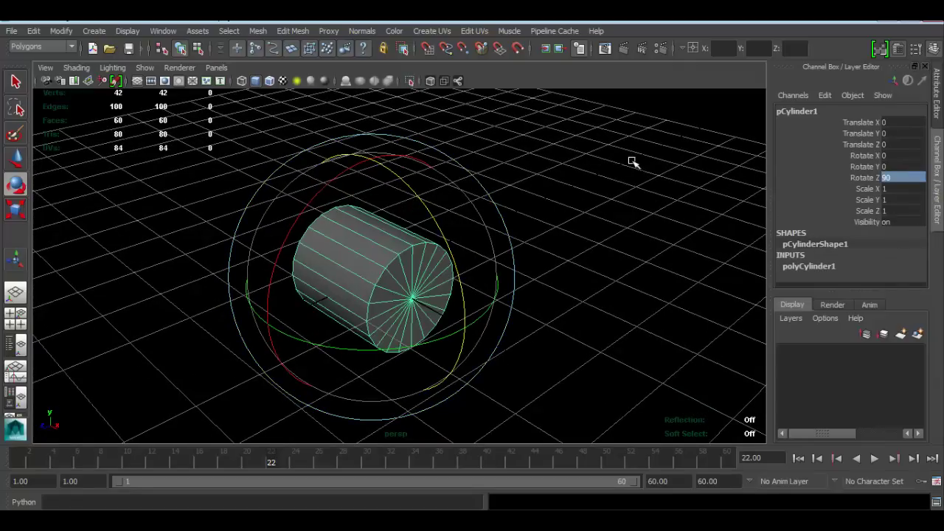
Step: Scale the cylinder uniformly to about 2.234 and flatten it along its axis into a thin disc
left_click_drag(565, 182, 444, 236, "alt")
key("r")
left_click_drag(391, 259, 480, 253, "alt")
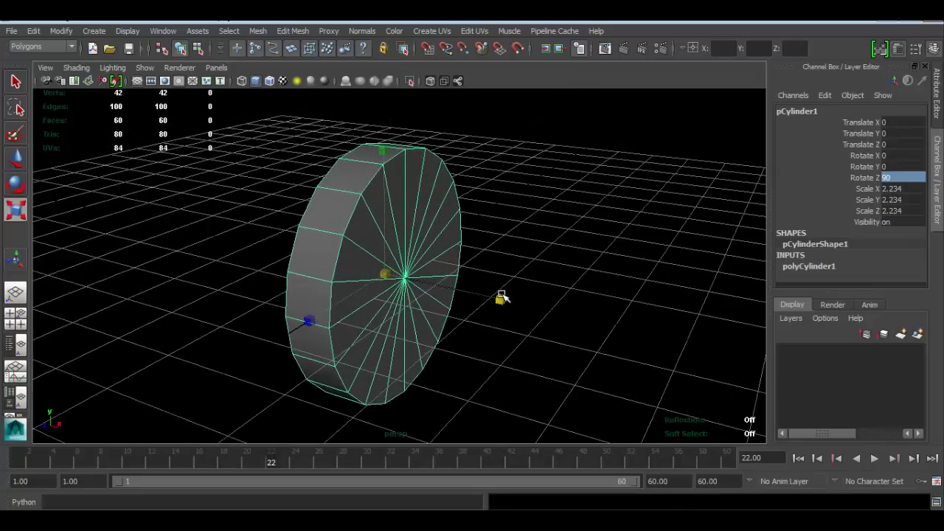
left_click_drag(500, 299, 356, 185)
Step: Select every second face around the disc's rim, ten faces in all
right_click(388, 170)
right_click_drag(387, 170, 387, 201)
left_click(369, 150)
left_click(426, 209, "shift")
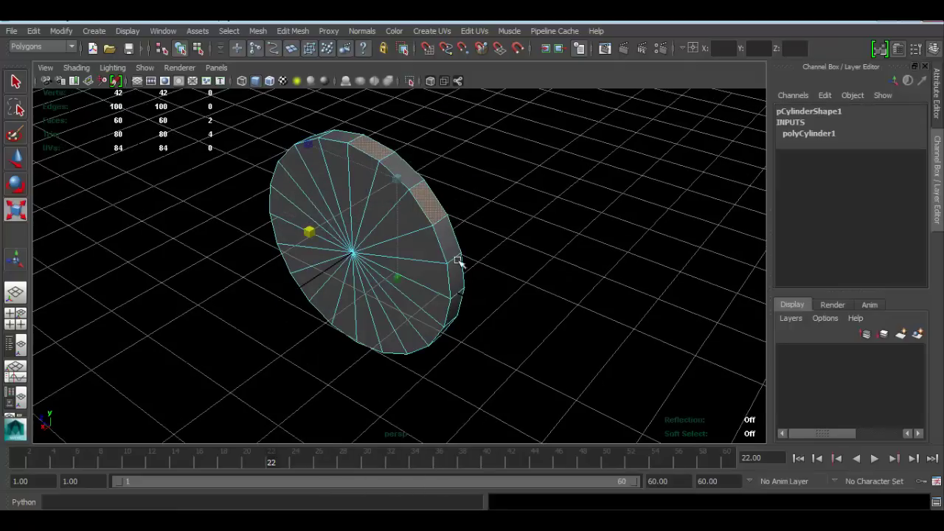
left_click(458, 286, "shift")
left_click_drag(455, 291, 438, 238, "alt")
left_click(439, 268, "shift")
left_click(393, 346, "shift")
left_click_drag(364, 350, 404, 318, "alt")
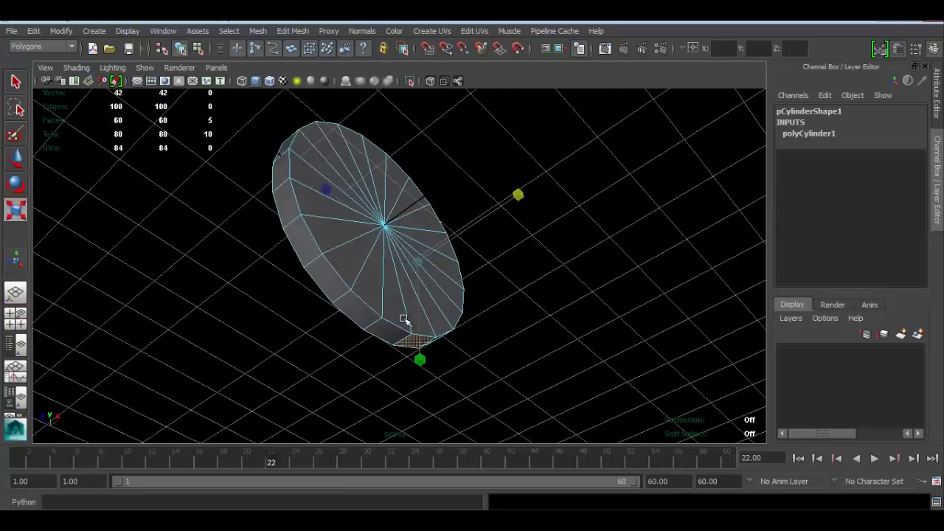
left_click(361, 317, "shift")
left_click(303, 237, "shift")
left_click_drag(295, 171, 334, 289, "alt")
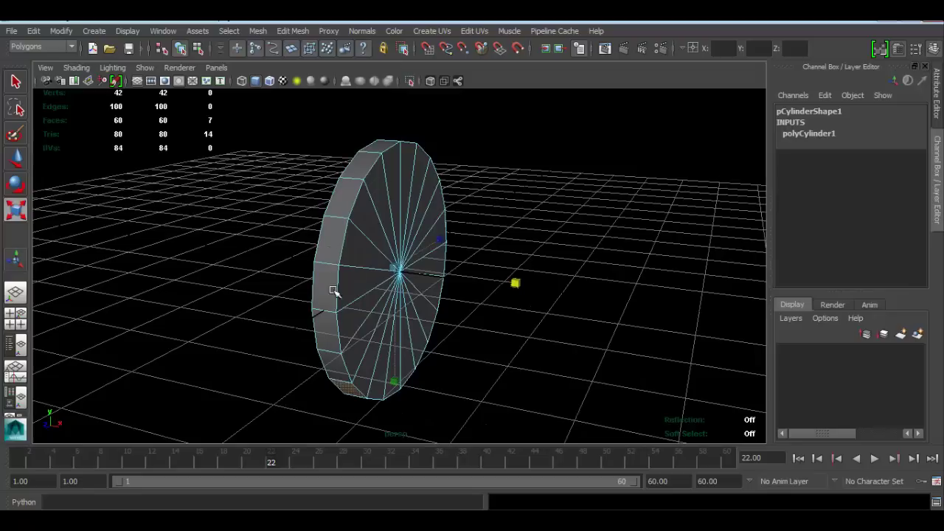
left_click(326, 328, "shift")
left_click(332, 230, "shift")
left_click(359, 155, "shift")
Step: Extrude the selected rim faces outward to form the gear teeth, and return to object selection
left_click_drag(409, 212, 390, 190, "alt")
right_click_drag(390, 189, 390, 221, "shift")
left_click_drag(480, 169, 362, 236, "alt")
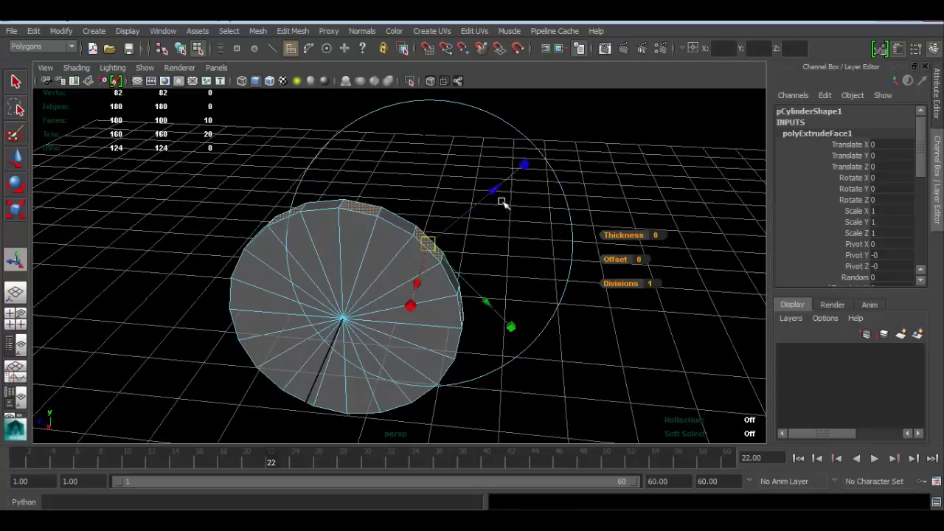
left_click_drag(491, 193, 510, 281)
left_click_drag(510, 280, 465, 265, "alt")
scroll(466, 266, "down", 2)
key("q")
key("w")
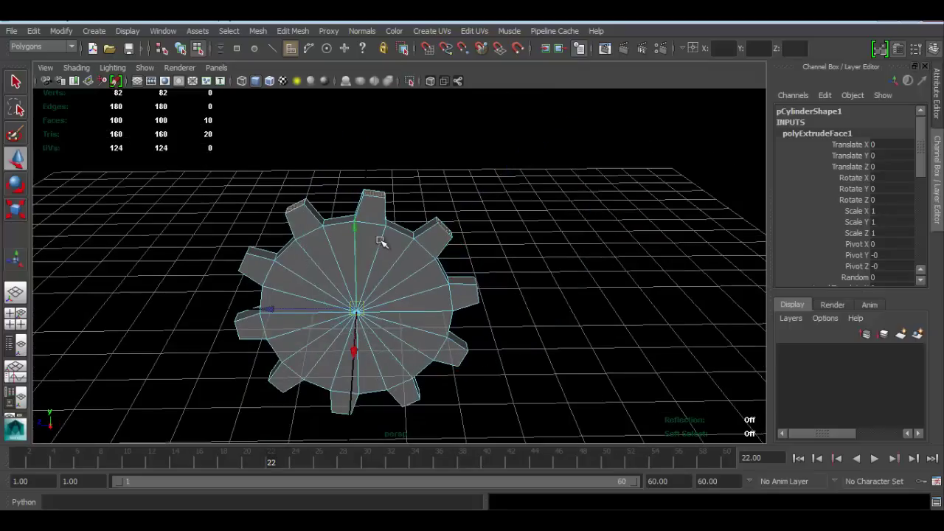
key("F8")
left_click(516, 164)
Step: Duplicate the gear and move the copy beside the original, to a Translate Z of about -5.086
left_click_drag(417, 234, 418, 283, "alt")
left_click(419, 272)
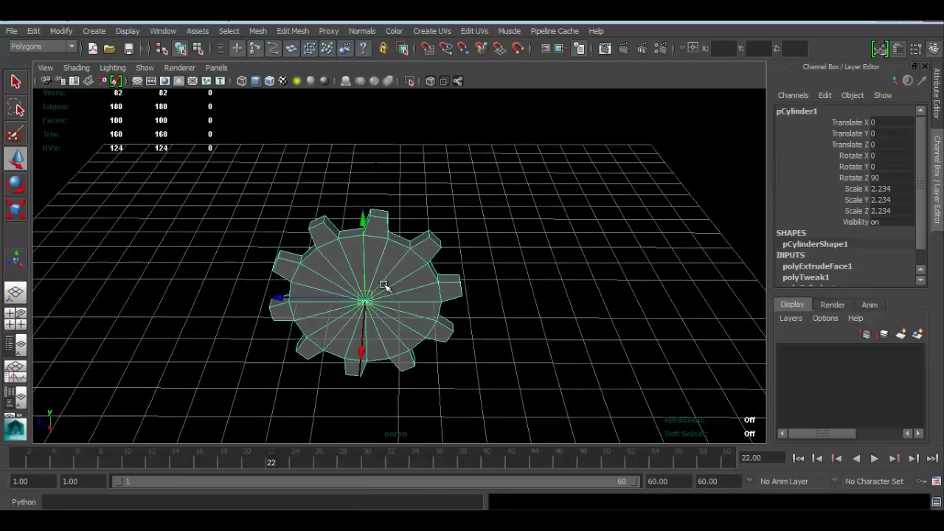
scroll(359, 317, "up", 2)
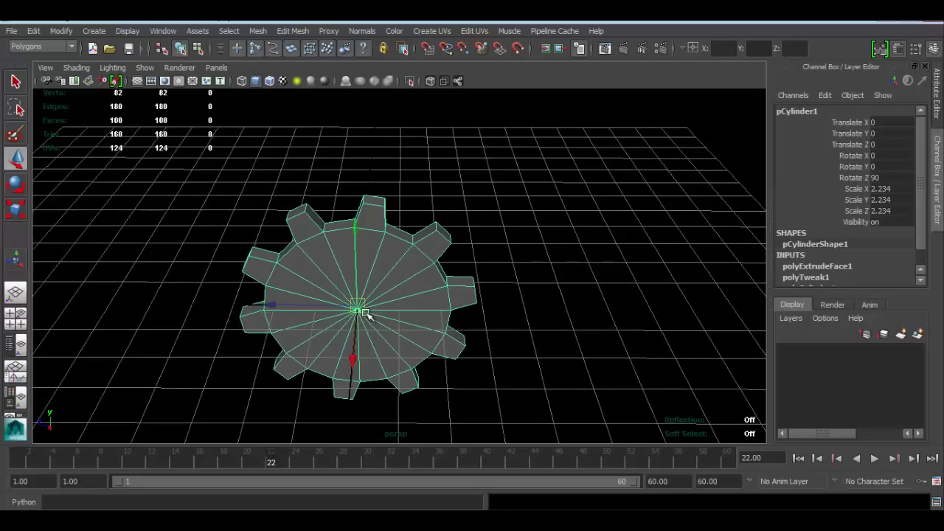
key("ctrl+d")
left_click_drag(270, 305, 495, 283)
middle_click_drag(495, 283, 423, 255, "alt")
scroll(424, 255, "up", 4)
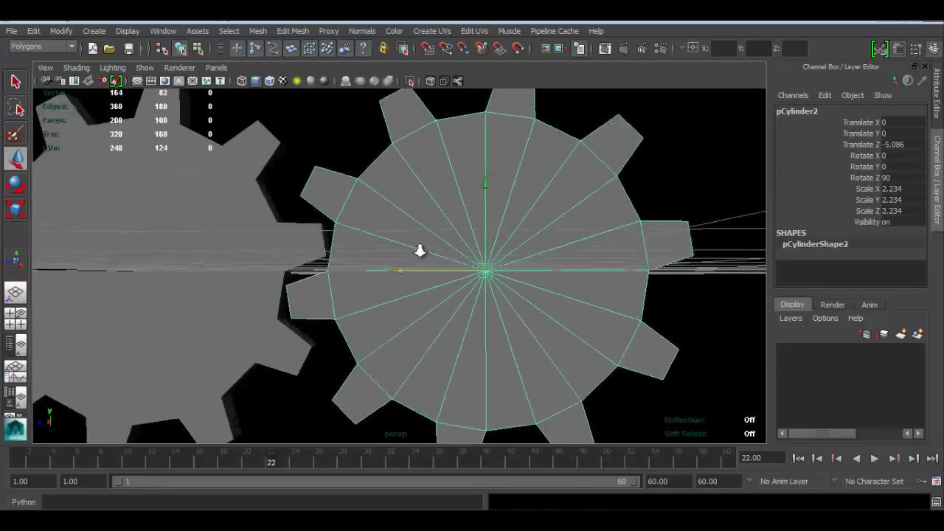
Step: Fine-tune the copied gear's Translate Z to about -5.047 so its teeth fit between those of the original
mouse_move(407, 272)
left_mouse_down("alt")
mouse_move(446, 273)
mouse_move(422, 274)
left_mouse_up("alt")
mouse_move(305, 259)
left_mouse_down("alt")
mouse_move(312, 232)
mouse_move(304, 240)
left_mouse_up("alt")
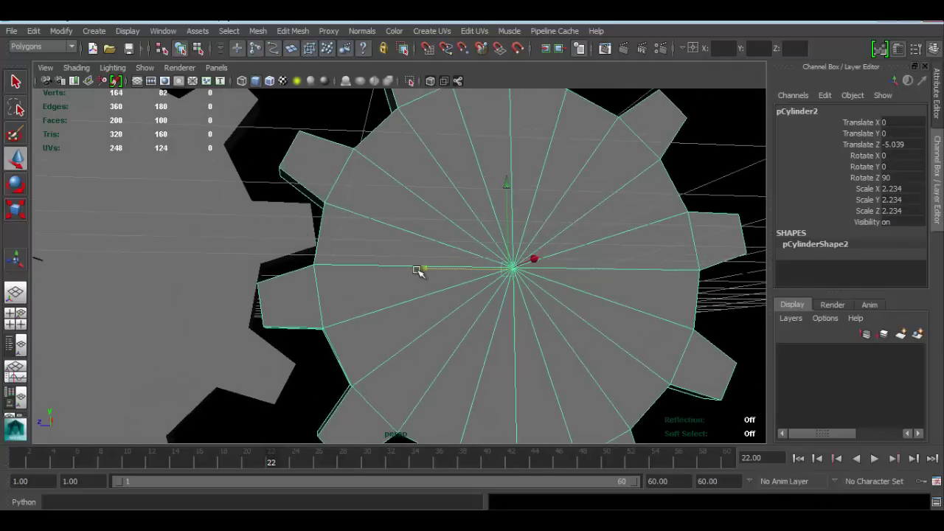
left_click_drag(421, 270, 432, 270)
left_click_drag(309, 204, 307, 243, "alt")
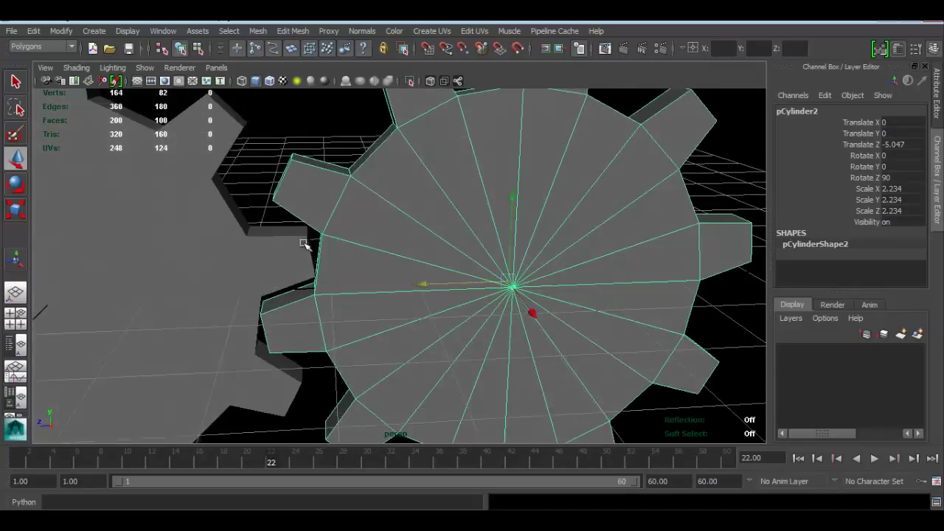
scroll(359, 244, "down", 4)
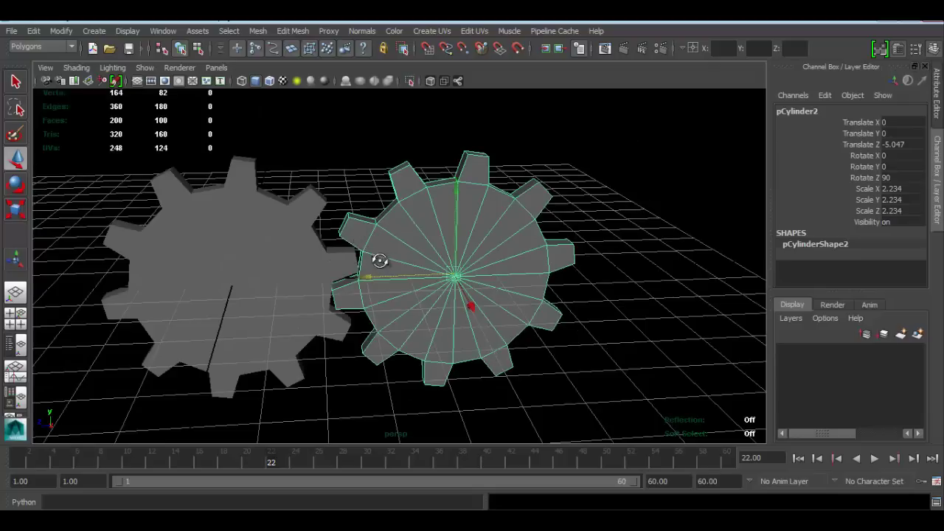
left_click_drag(379, 261, 382, 217, "alt")
Step: Freeze the transformations of both gears
left_click(350, 168)
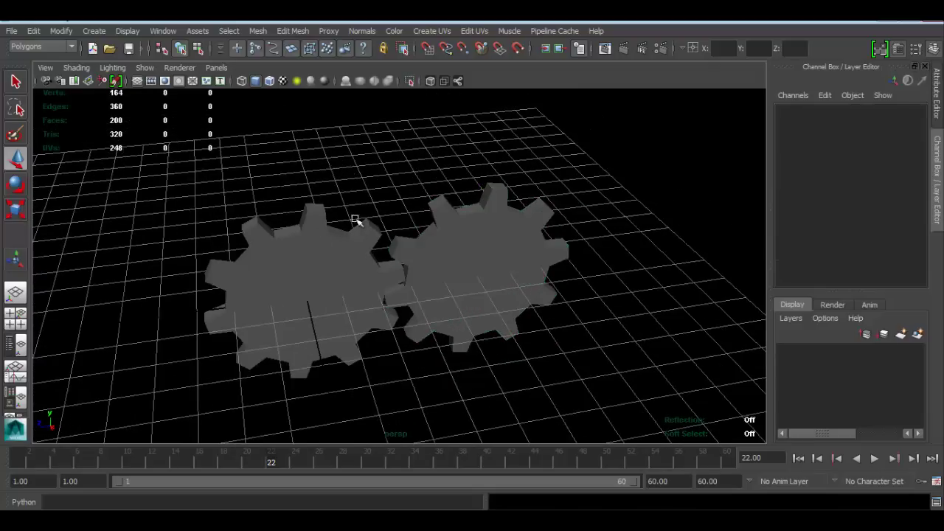
left_click(324, 266)
left_click(487, 236)
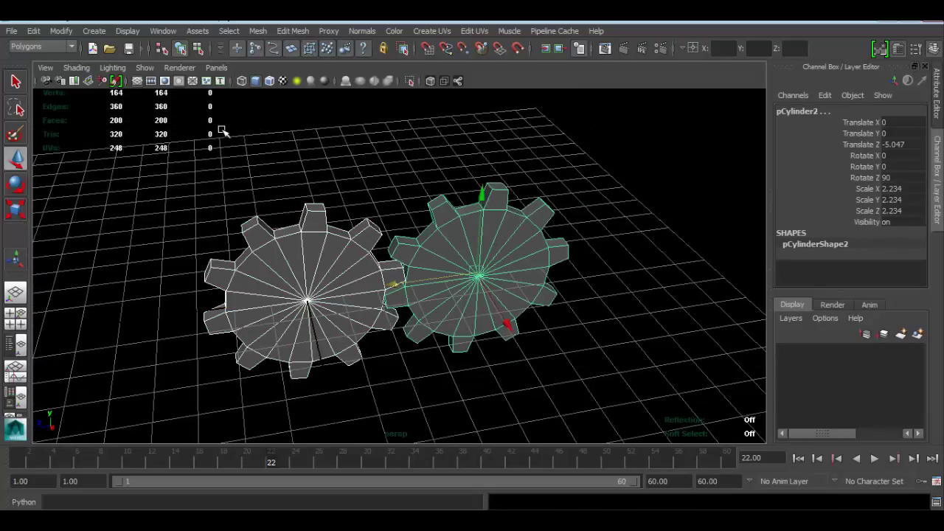
left_click(58, 32)
left_click(103, 78)
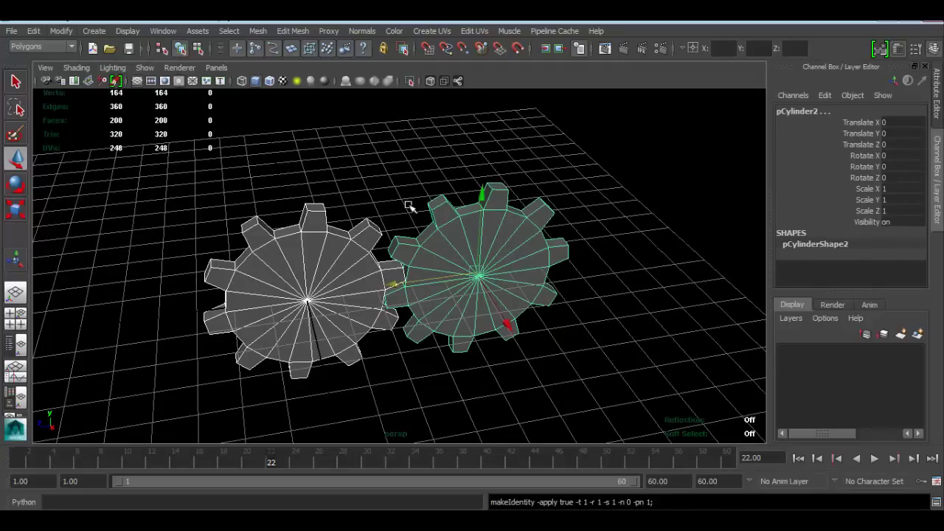
Step: Dismiss the Office update prompt and set a key on all channels of both gears at frame 1
left_click(292, 244)
left_click_drag(444, 218, 402, 222, "alt")
left_click(461, 247, "shift")
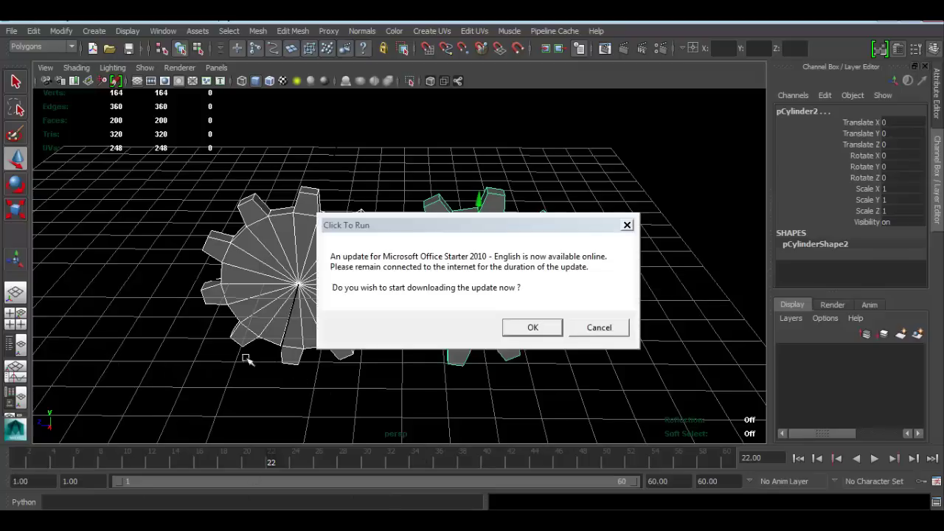
left_click(627, 225)
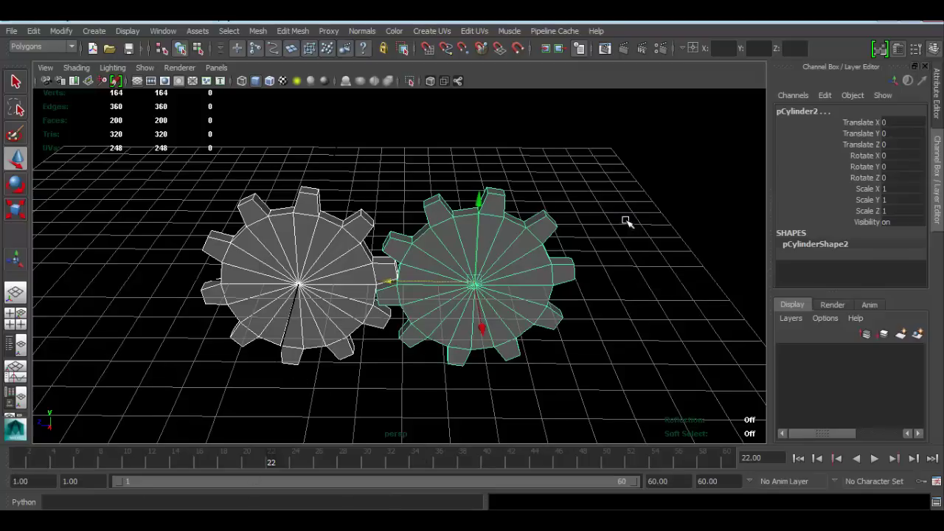
left_click(20, 462)
key("s")
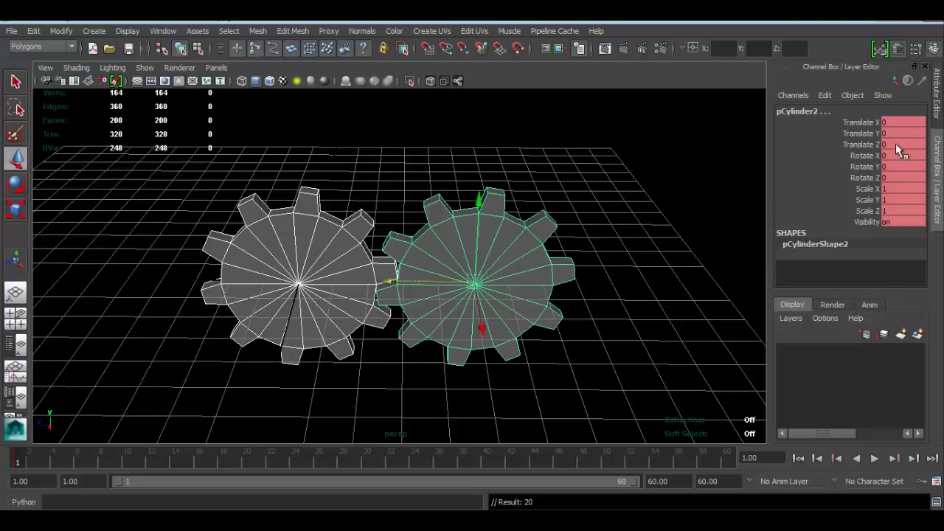
Step: At frame 60, set the original gear's Rotate X to 360 and key it
left_click(379, 246)
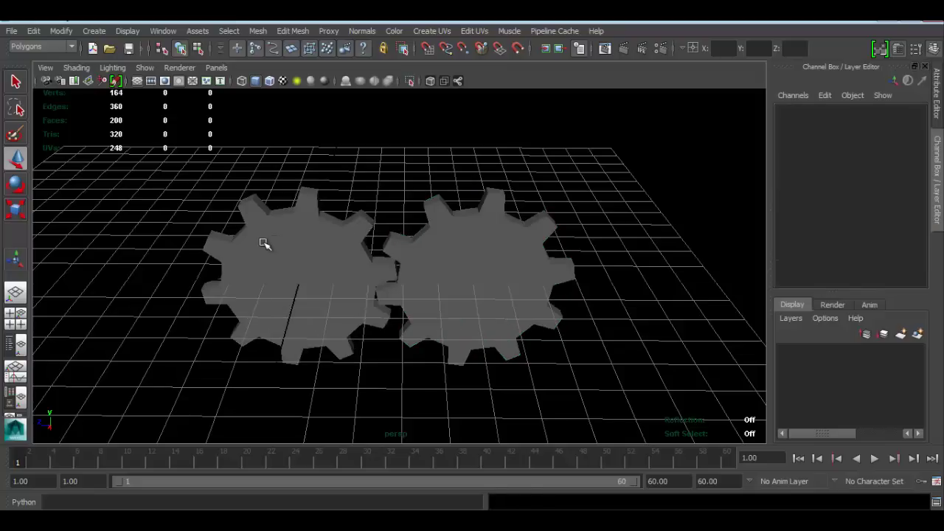
left_click(264, 244)
left_click(511, 238)
left_click(258, 246)
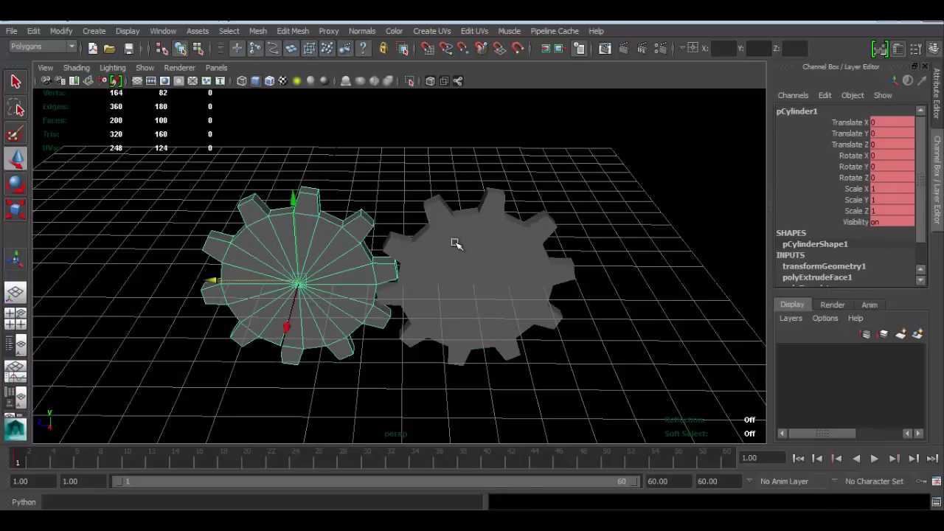
left_click(724, 456)
double_click(667, 480)
left_click_drag(727, 484, 685, 481)
left_click_drag(768, 457, 730, 459)
left_click_drag(345, 293, 413, 280, "alt")
key("e")
left_click_drag(401, 211, 375, 194, "alt")
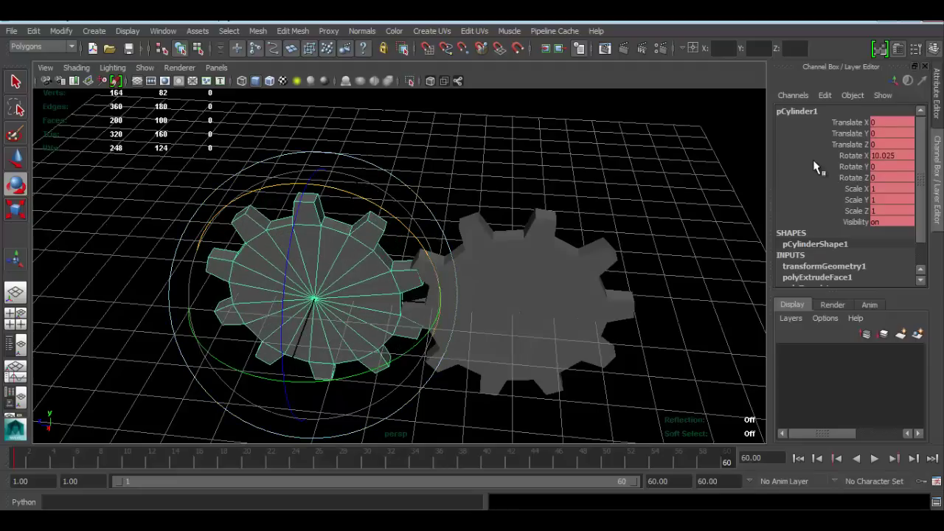
double_click(890, 155)
type("360")
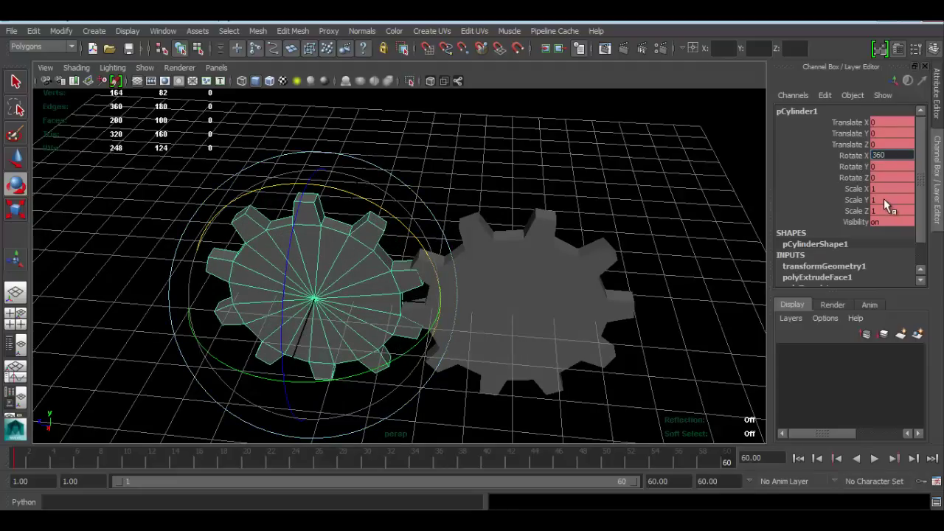
middle_click_drag(678, 348, 651, 345, "alt")
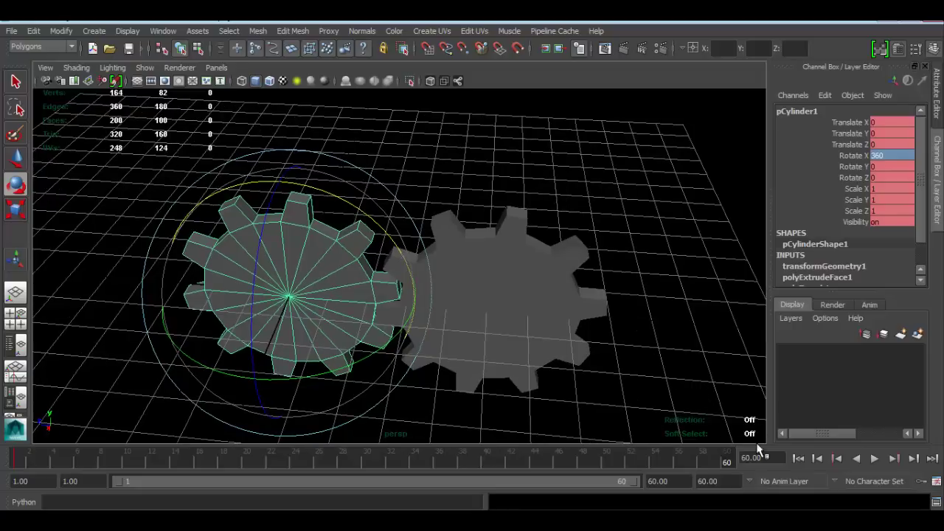
key("s")
Step: Set the copied gear's Rotate X to -360 at frame 60 and key it
left_click(506, 295)
left_click_drag(506, 294, 480, 278, "alt")
double_click(895, 155)
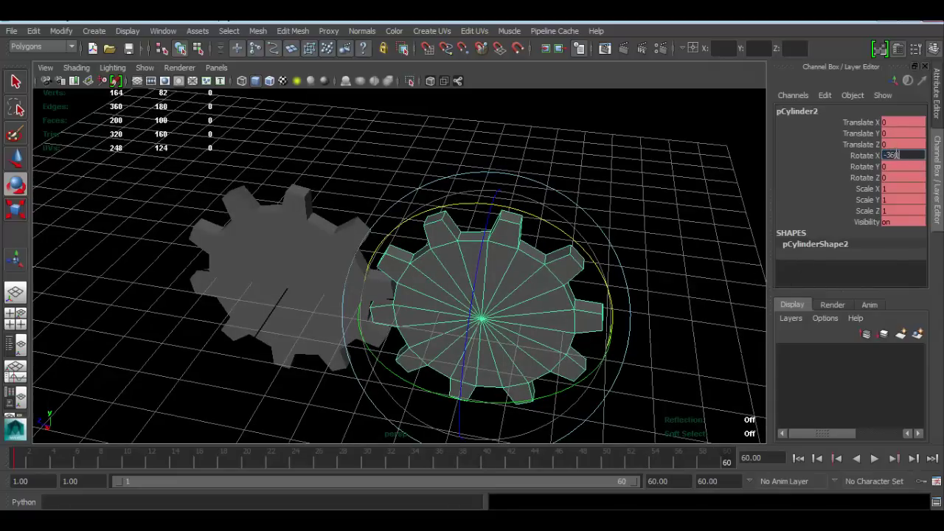
left_click_drag(720, 288, 423, 204, "alt")
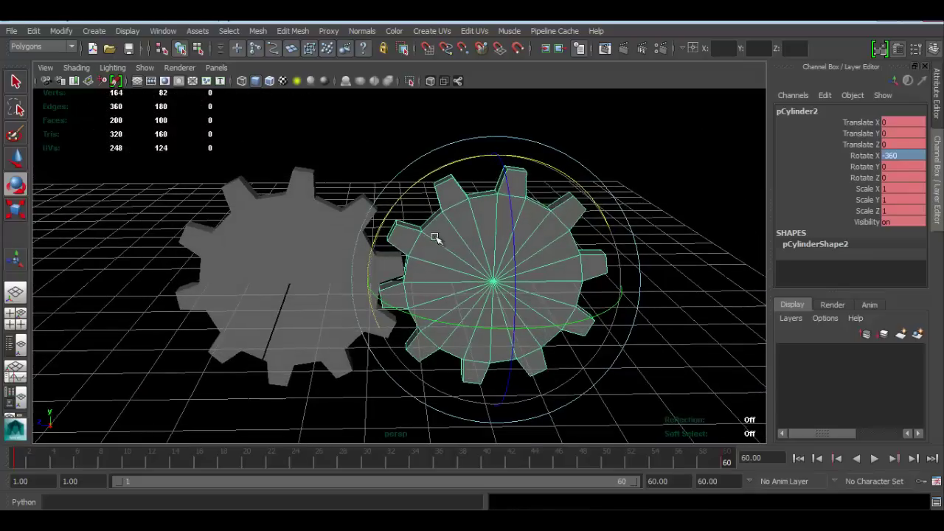
left_click_drag(373, 292, 2, 474, "alt")
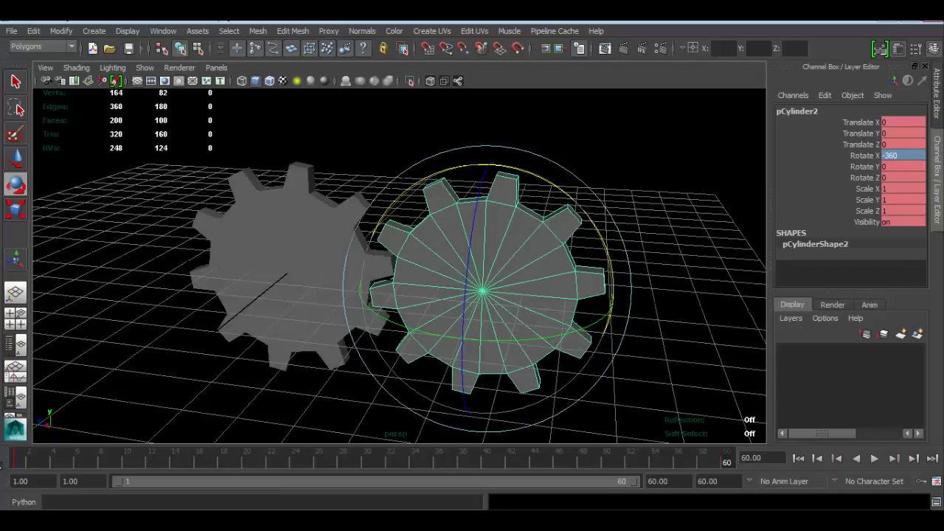
Step: Play the animation to check how the gears turn together, and return to frame 1
key("alt+v")
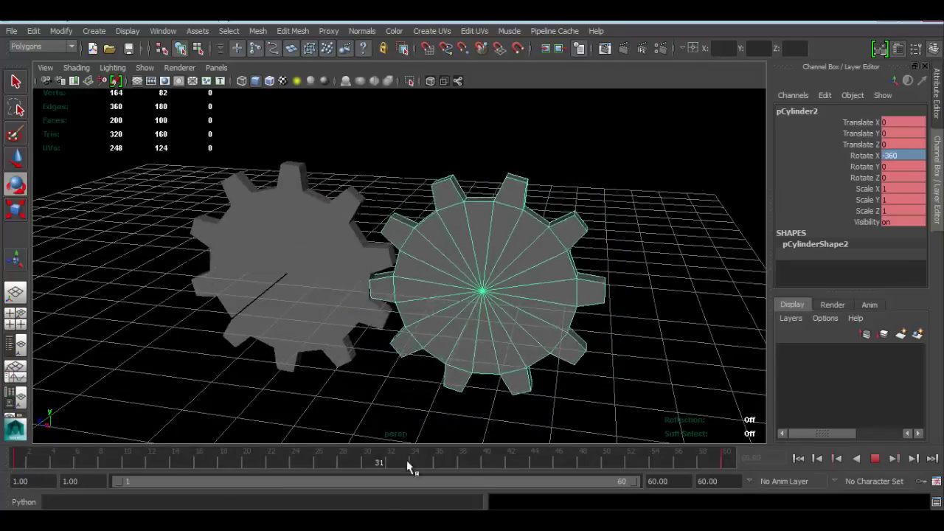
left_click_drag(727, 481, 13, 442)
left_click_drag(415, 314, 620, 339, "alt")
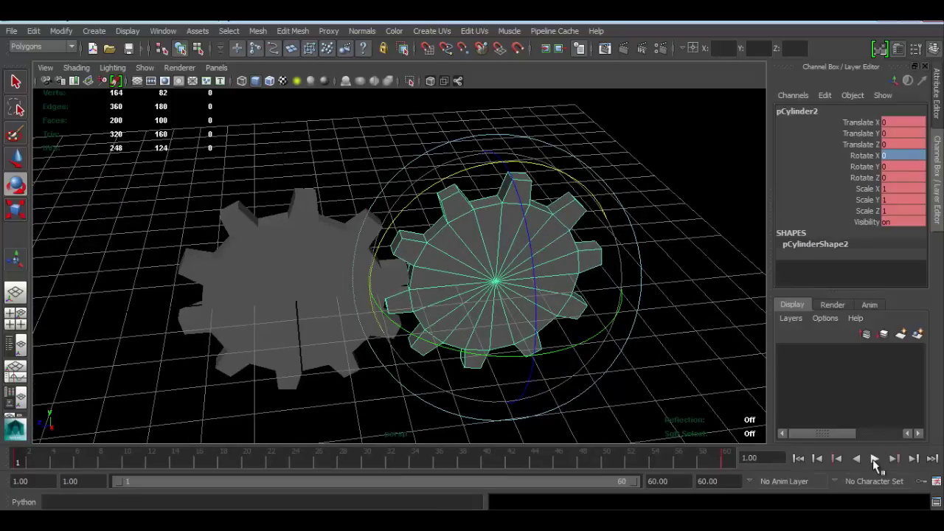
Step: Replay the gear animation, inspect the meshing teeth from several angles, and stop playback
left_click(873, 458)
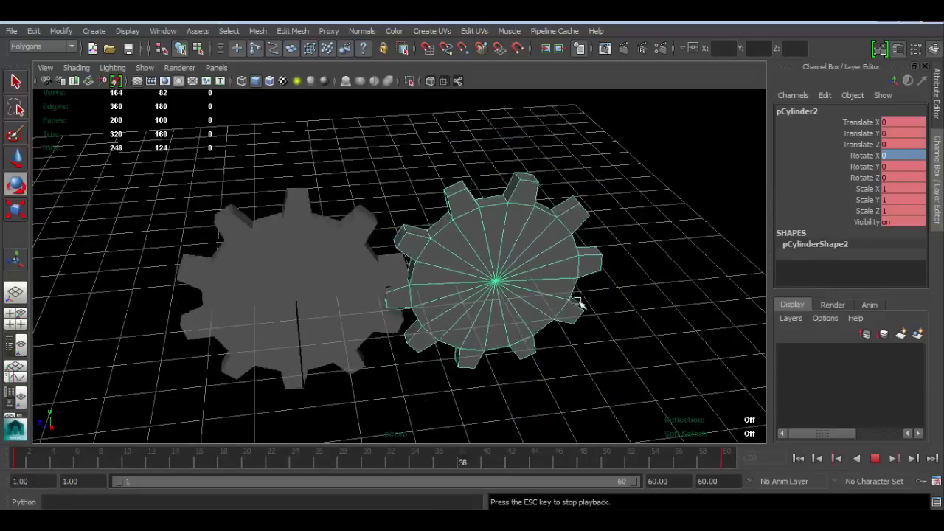
left_click_drag(453, 190, 545, 198, "alt")
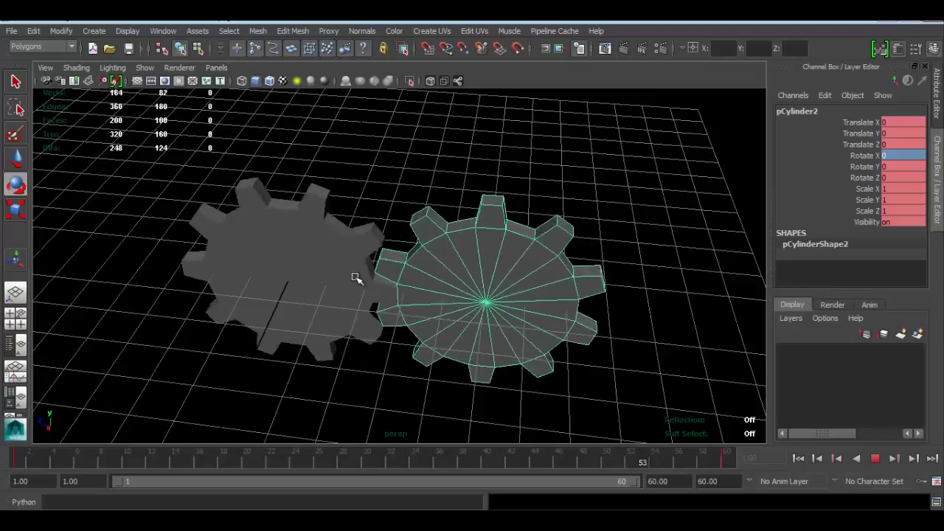
left_click_drag(314, 253, 298, 232, "alt")
left_click(875, 457)
Step: Select both gears and display their animation curves in the Graph Editor alongside the perspective view
left_click(297, 233, "shift")
left_click_drag(421, 202, 474, 217, "alt")
scroll(467, 216, "down", 3)
scroll(461, 214, "up", 2)
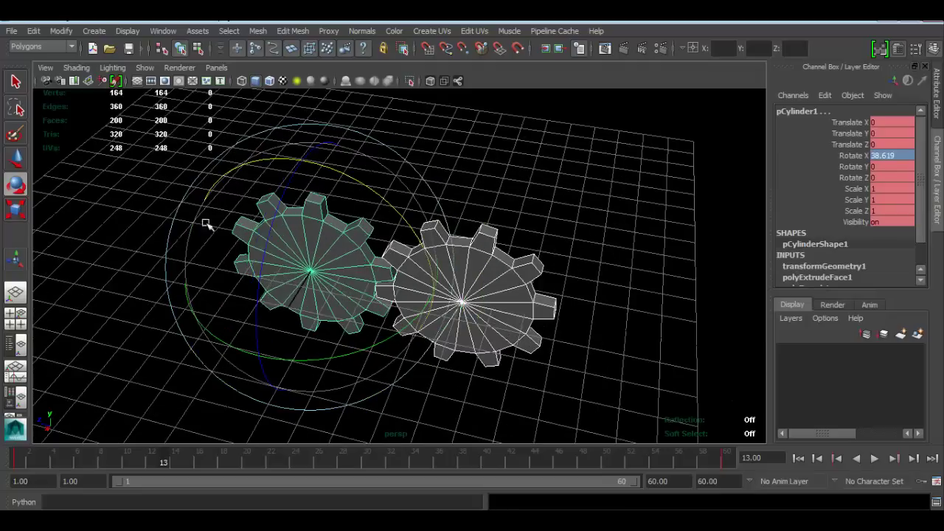
left_click(14, 379)
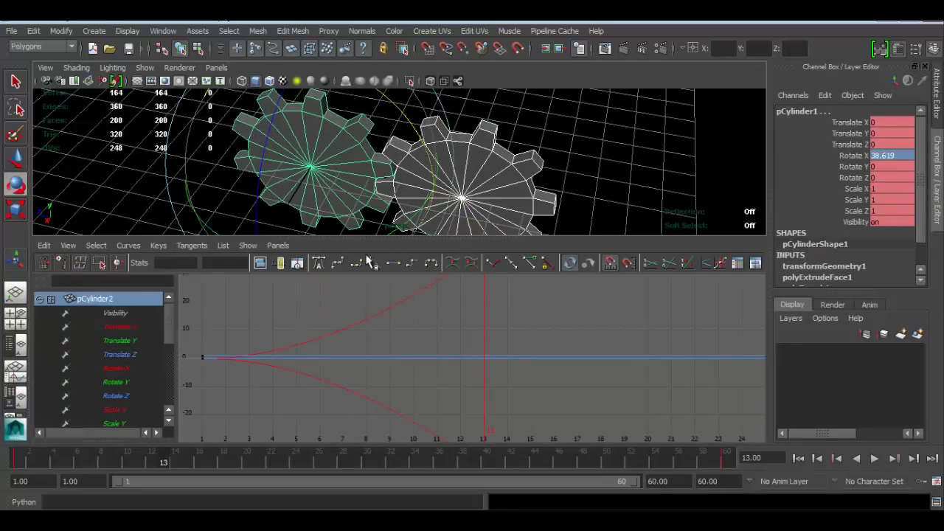
Step: Frame the full rotation curves of both gears and set their tangents to linear for constant-speed rotation
scroll(384, 344, "down", 5)
scroll(480, 331, "down", 2)
scroll(516, 328, "up", 2)
scroll(542, 322, "down", 3)
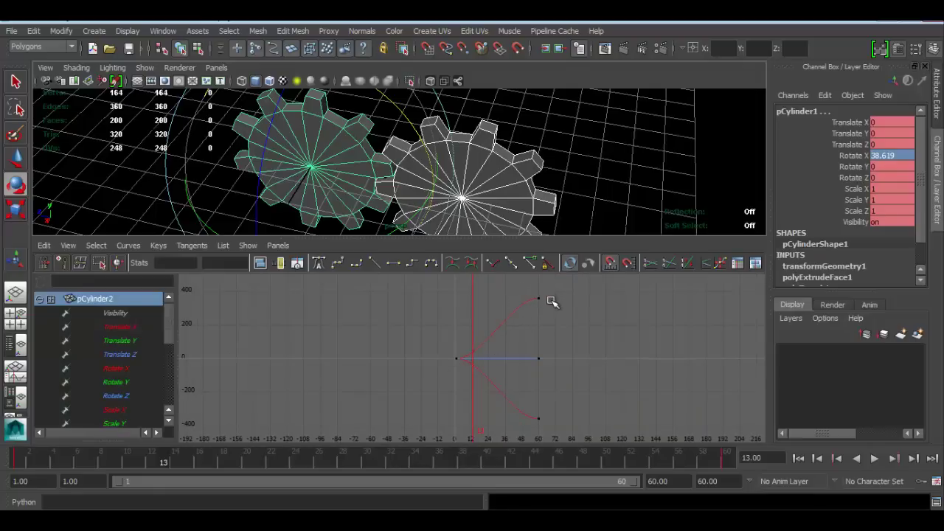
left_click(374, 263)
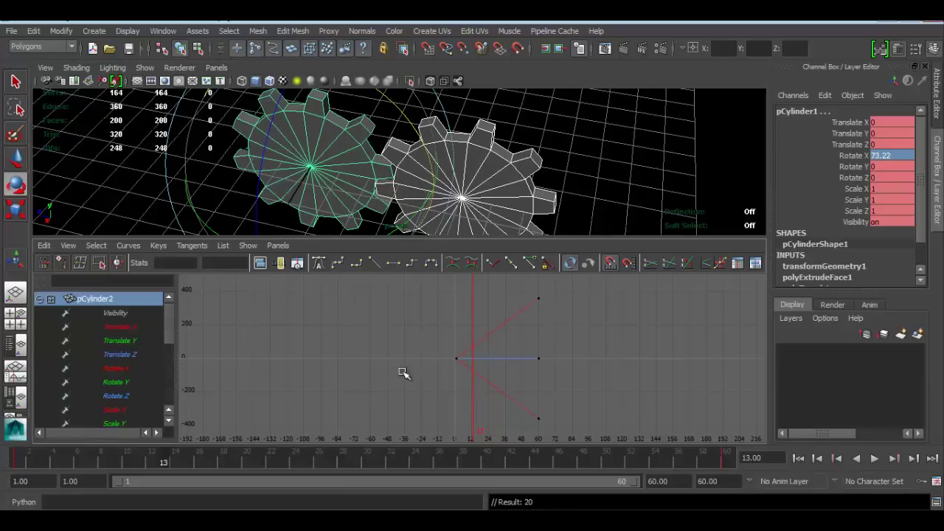
Step: Restore the single perspective view, deselect the gears, and play the animation to inspect the linear rotation from different angles
left_click(17, 289)
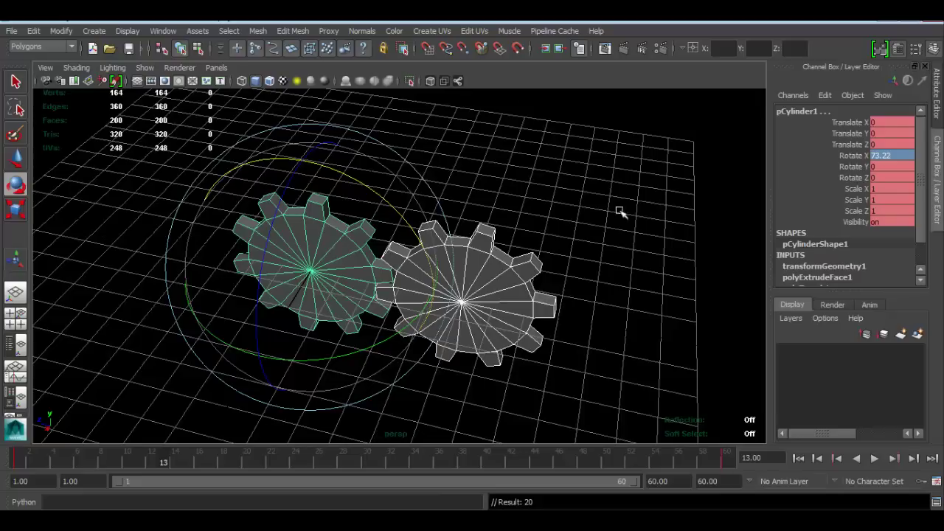
left_click(604, 213)
left_click(875, 457)
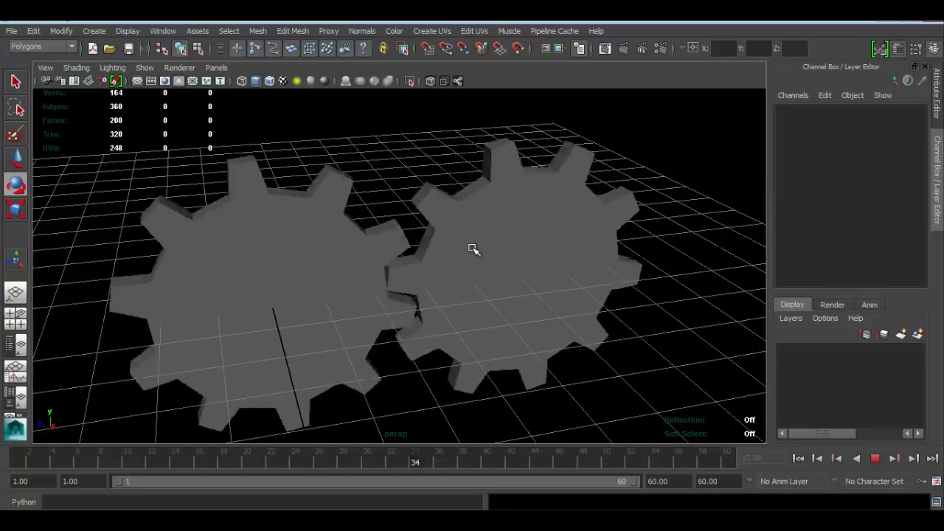
mouse_move(477, 250)
left_mouse_down("alt")
mouse_move(484, 282)
mouse_move(480, 263)
left_mouse_up("alt")
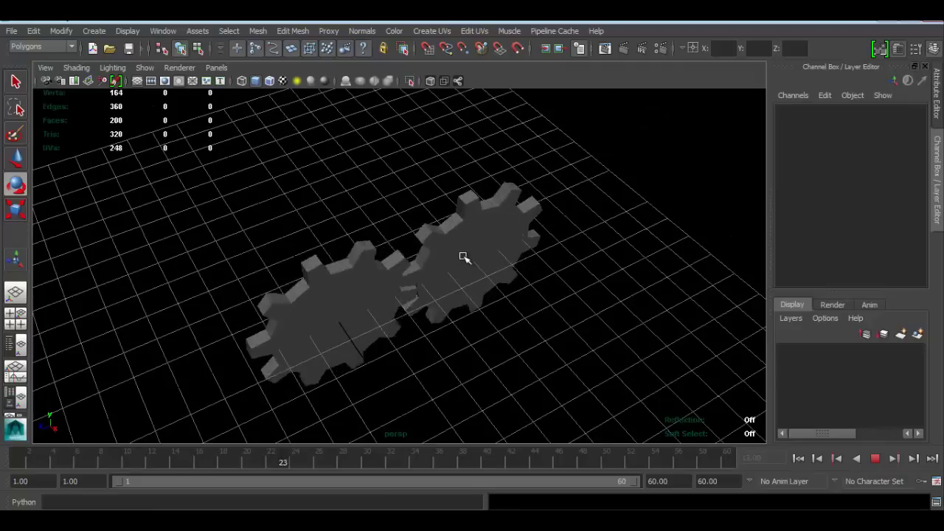